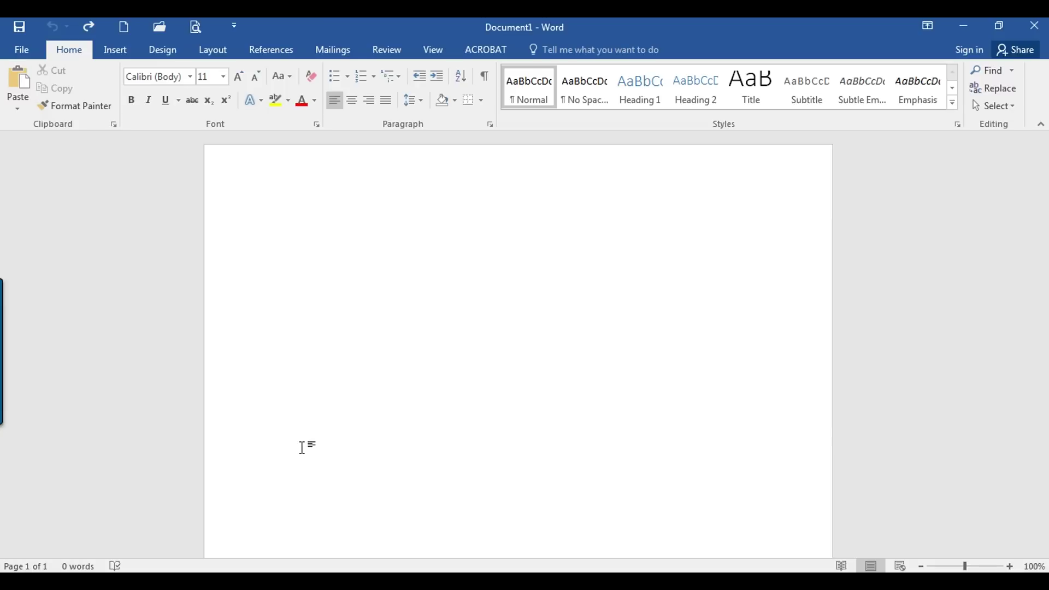
- Place the cursor in the blank document and bring up the Insert tab commands
click(293, 187)
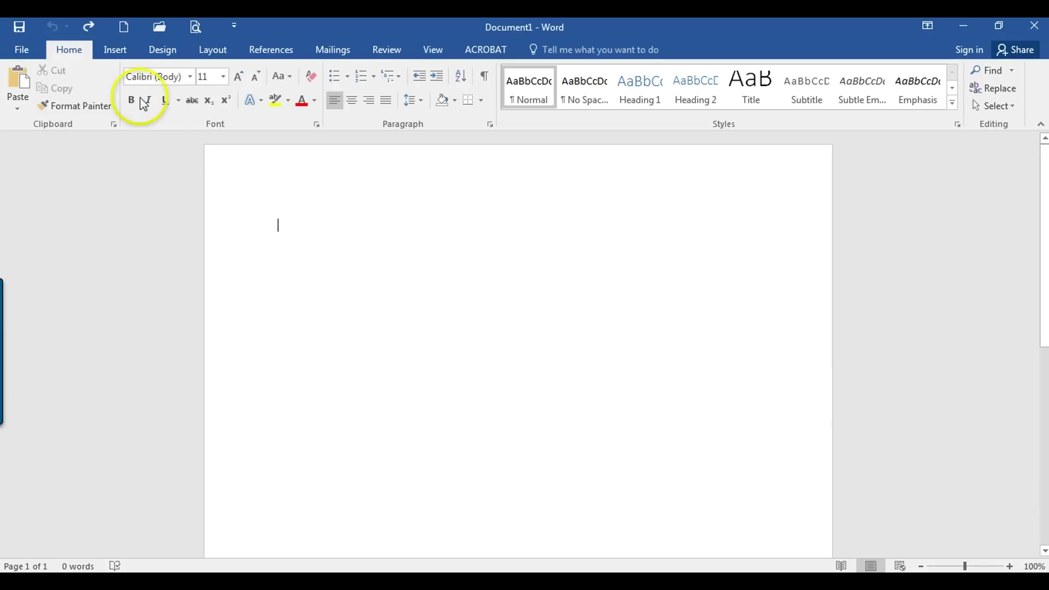
click(114, 51)
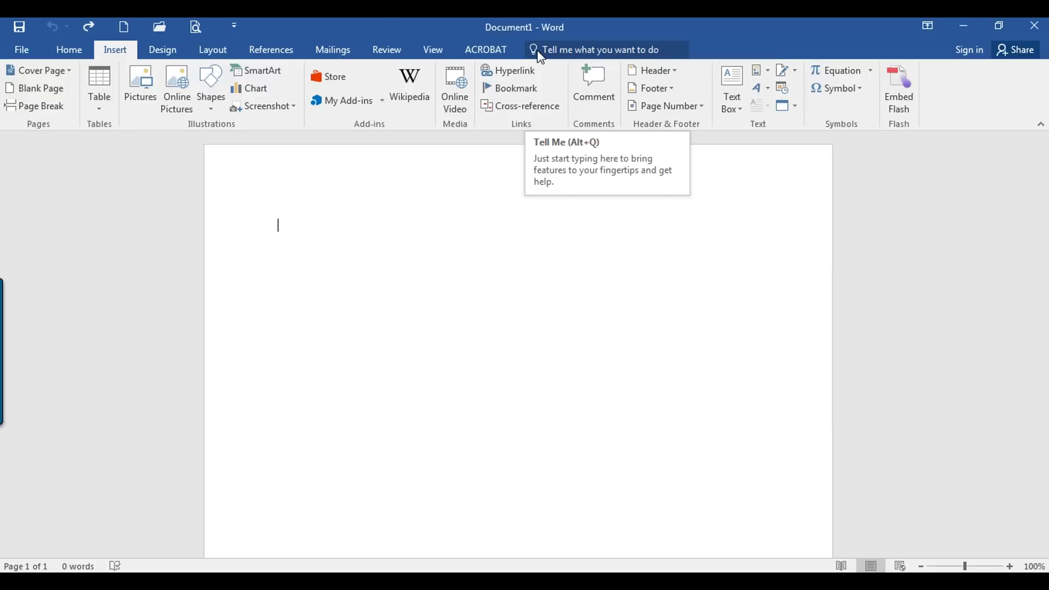
click(573, 48)
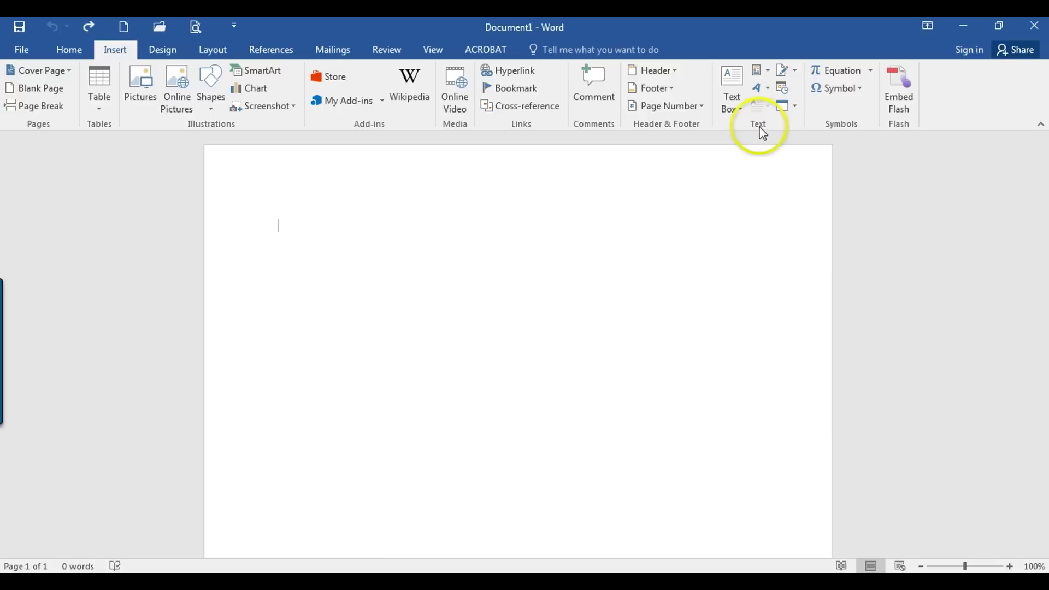
- Start a signature line, entering the suggested signer's name and the title Manager
click(784, 79)
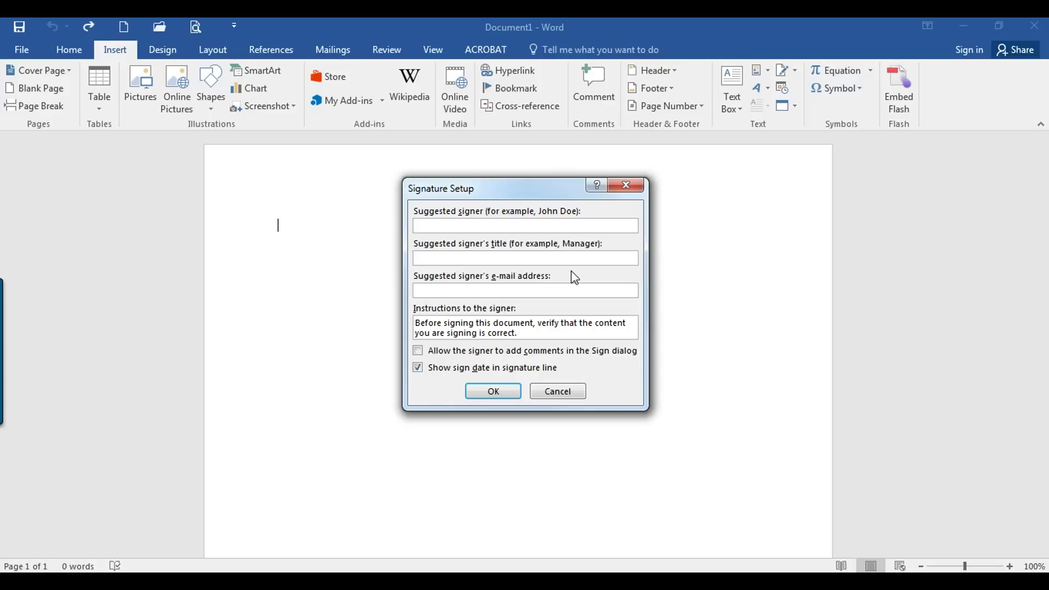
text(JOhn)
key(BackSpace)
key(BackSpace)
key(BackSpace)
key(BackSpace)
text(ohn Doe)
key(Tab)
text(Manager)
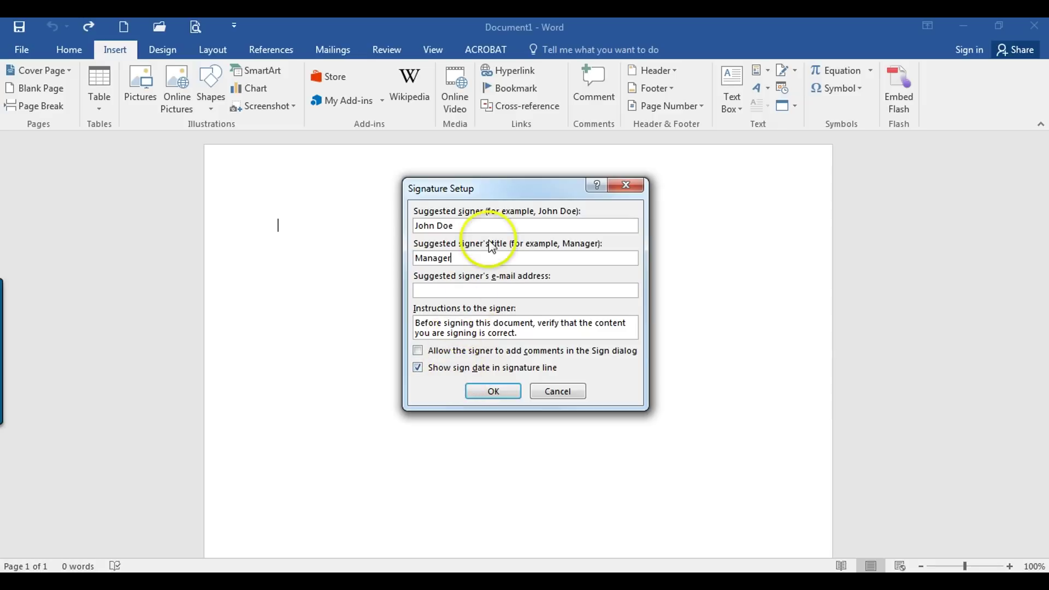
- Insert the X signature line and start a new line below it
click(494, 391)
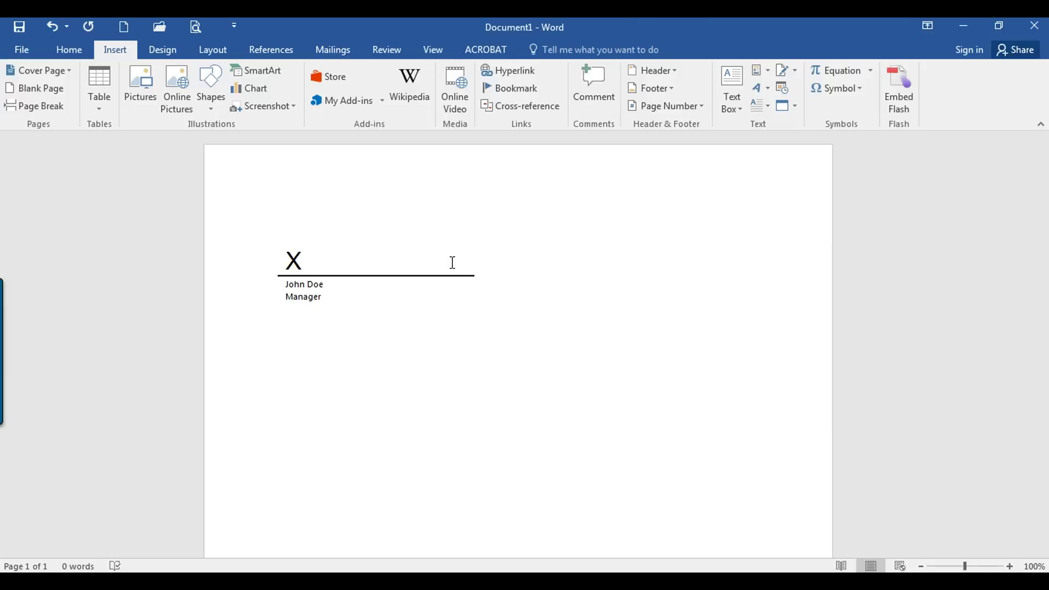
click(307, 259)
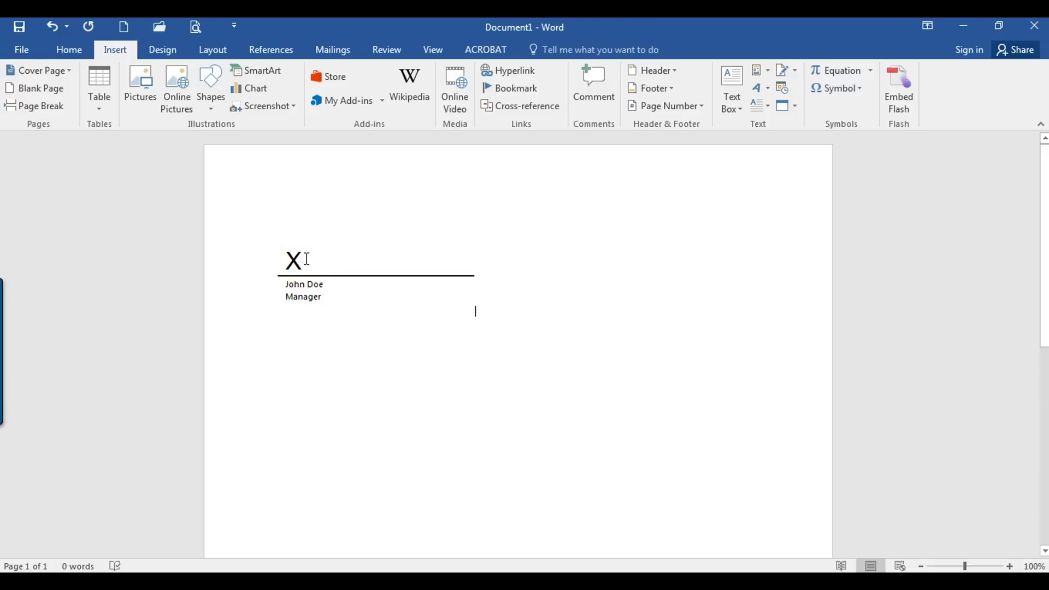
key(Return)
key(Return)
key(Return)
key(Return)
key(Return)
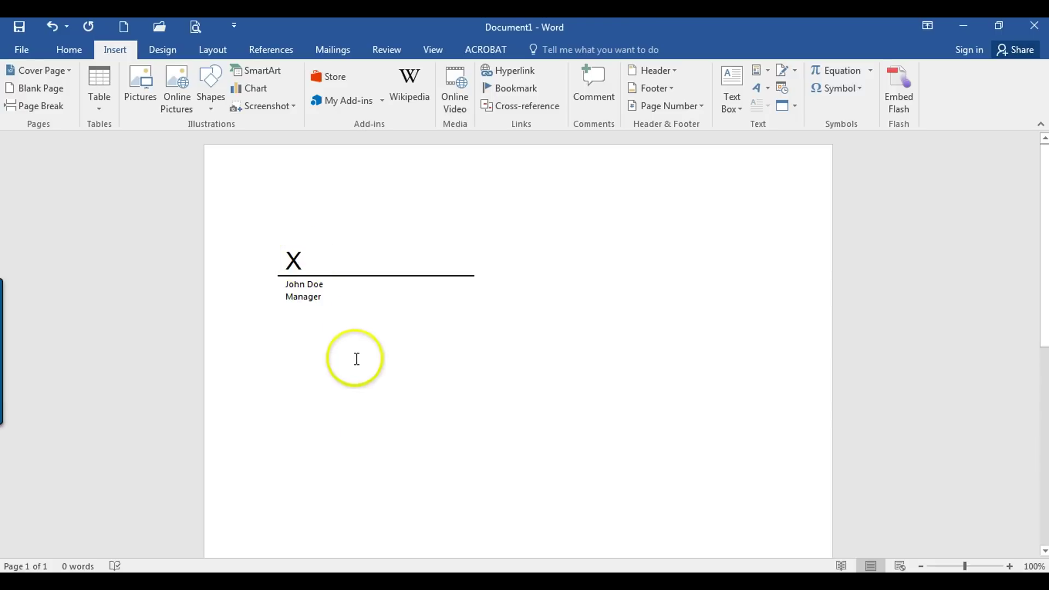
scroll(356, 356, down, 5)
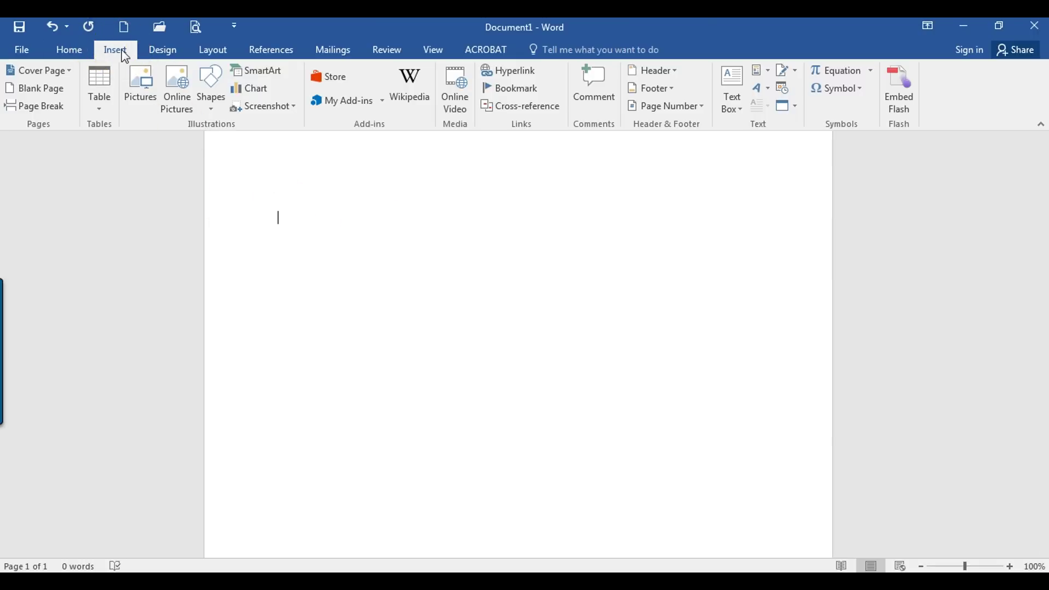
- Insert a 2x2 table with a long underscore signing line in both top cells
click(100, 113)
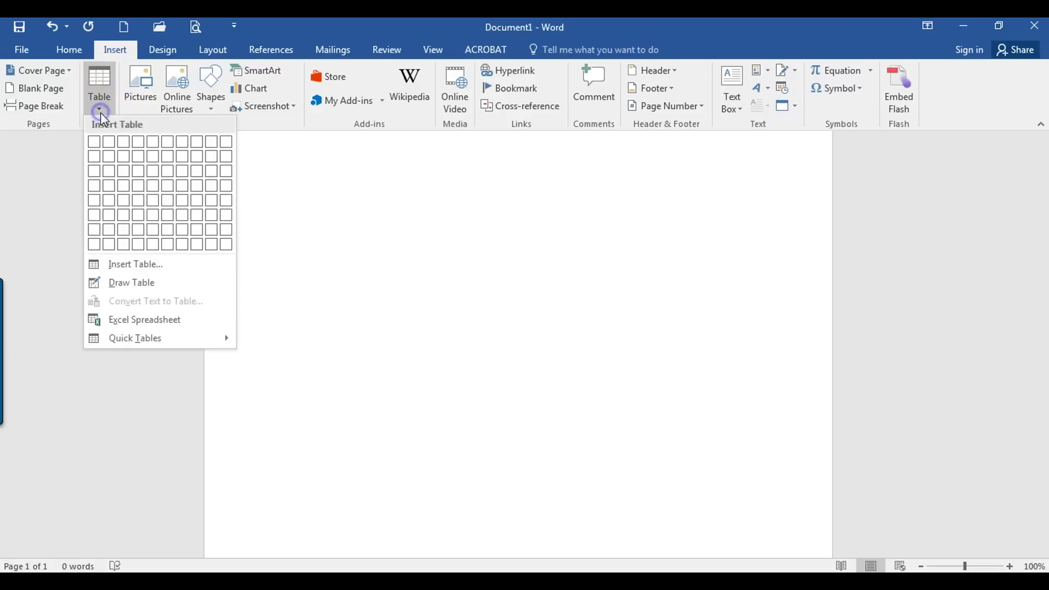
click(110, 155)
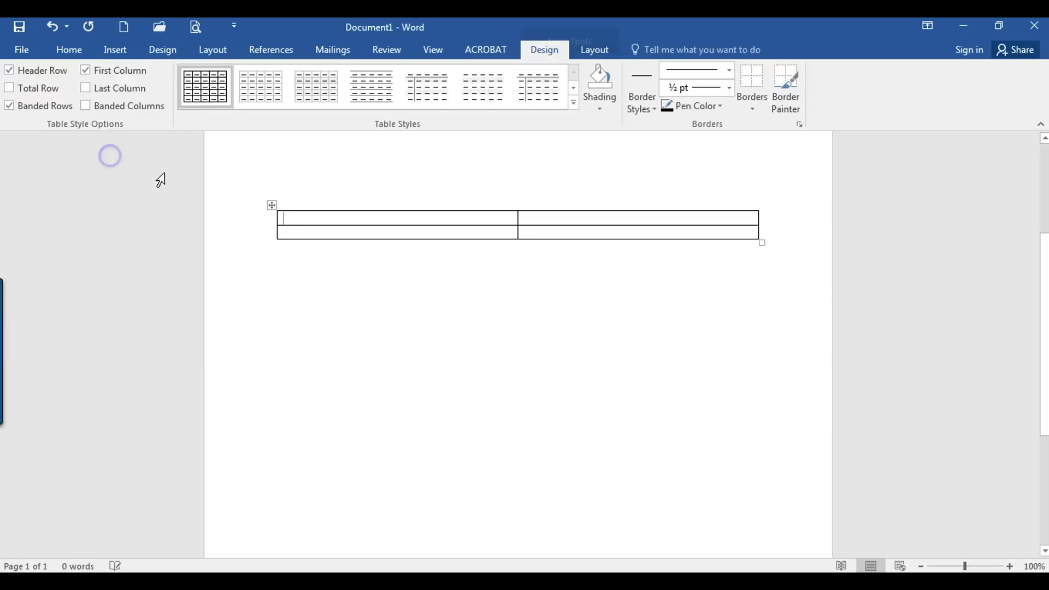
click(319, 218)
key(Return)
key(Return)
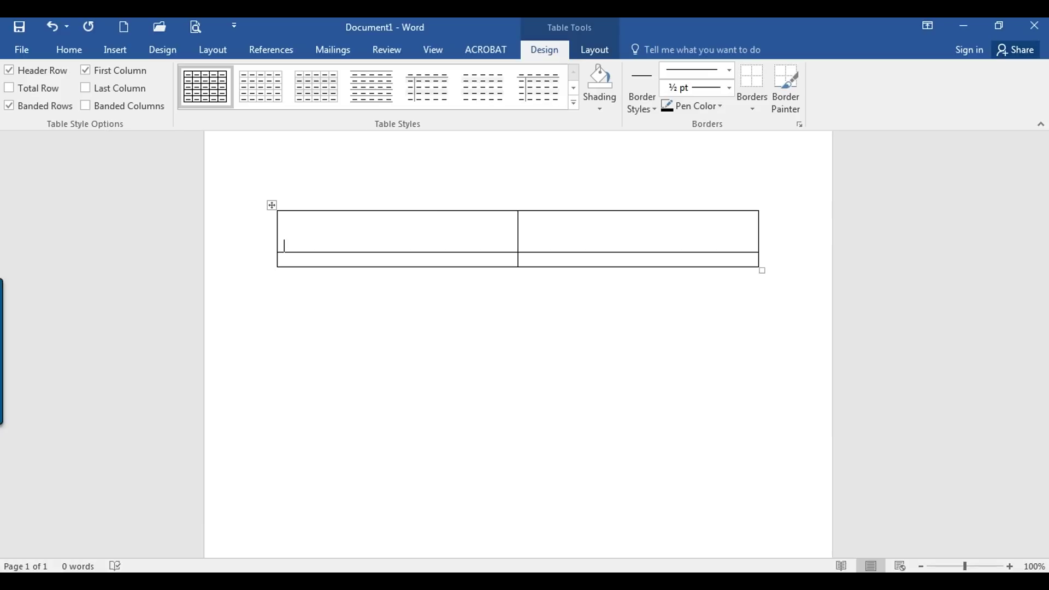
text(_______________________________________)
key(BackSpace)
key(shift+Home)
key(Tab)
key(ctrl+v)
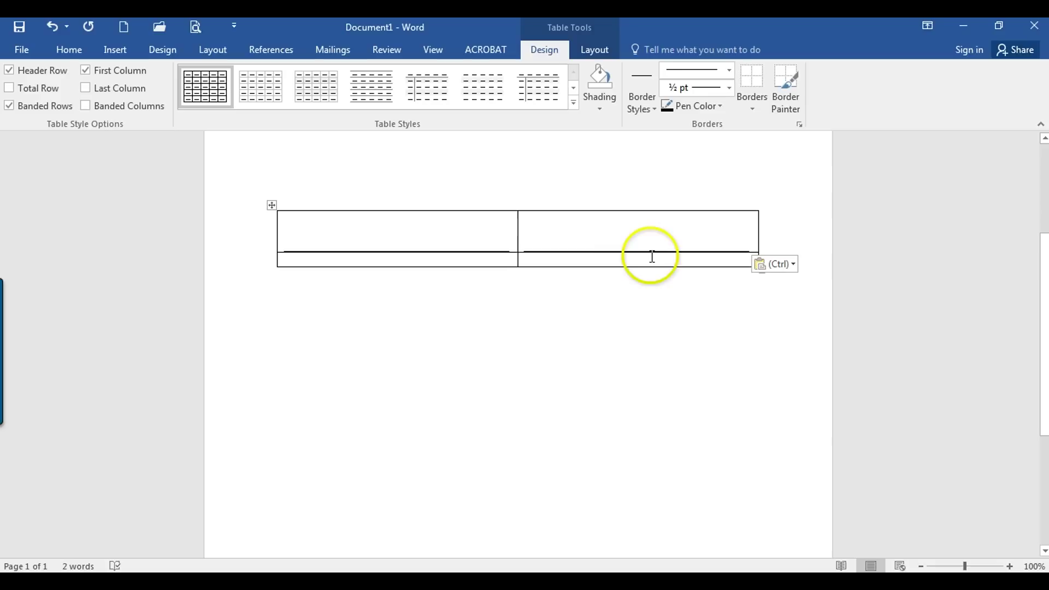
- Label the bottom-left cell with bold 'Name 1' and 'Title' beneath it
click(431, 262)
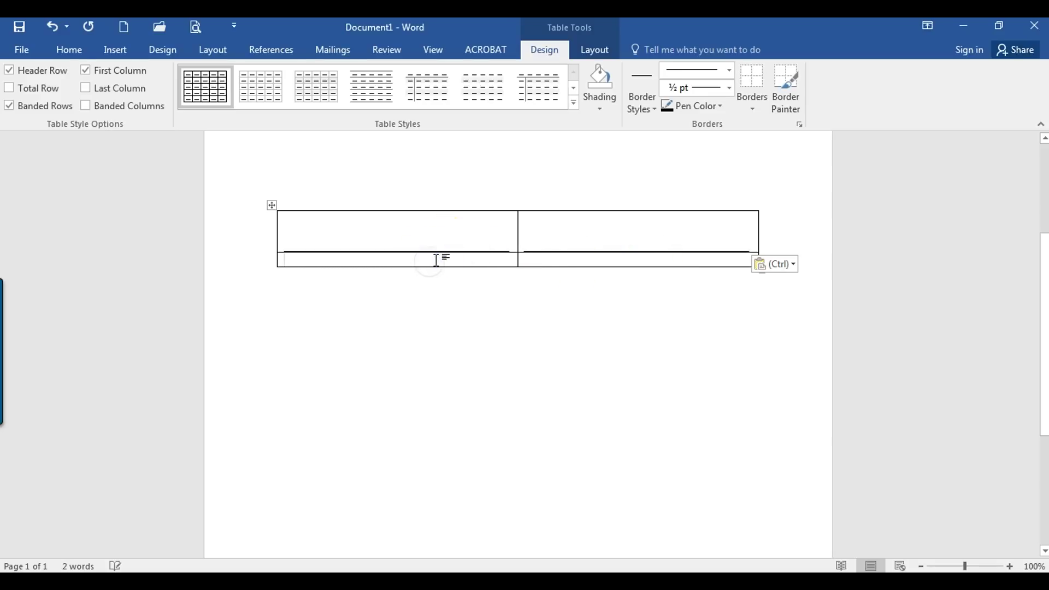
text(Name 1)
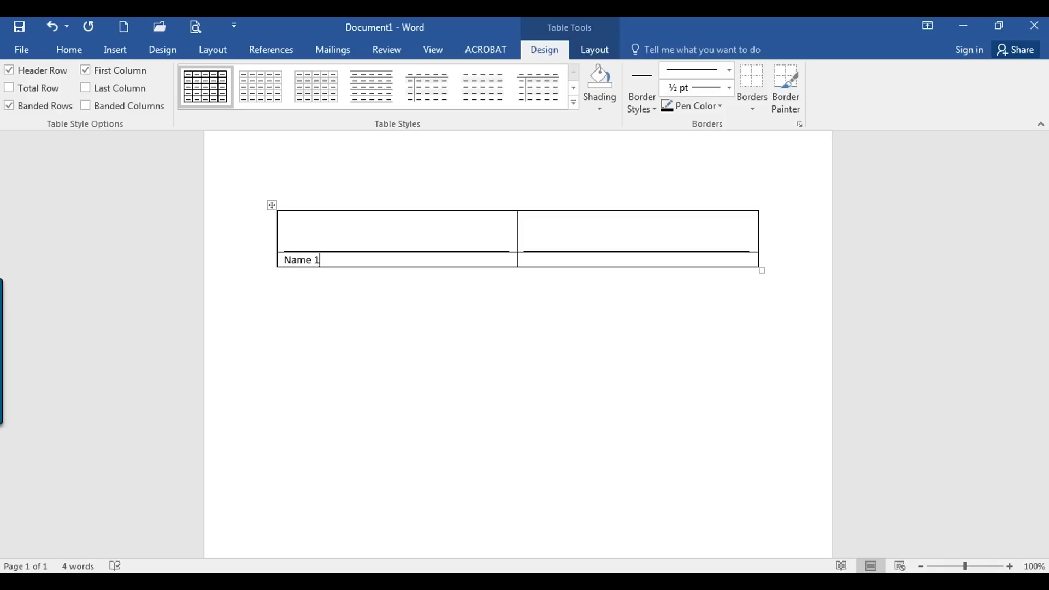
key(Return)
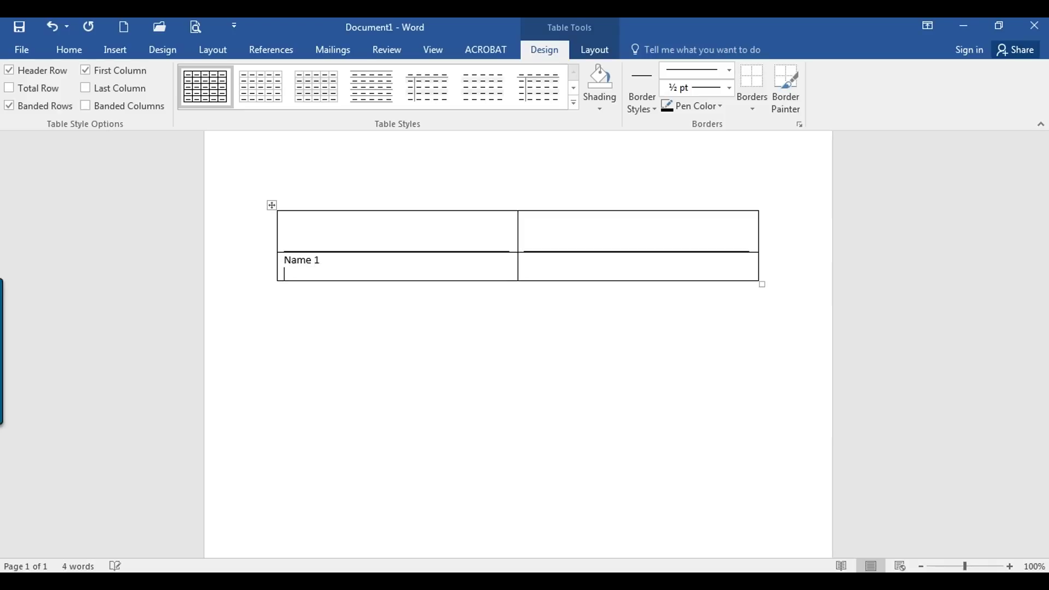
text(Title)
key(Up)
triple_click(436, 260)
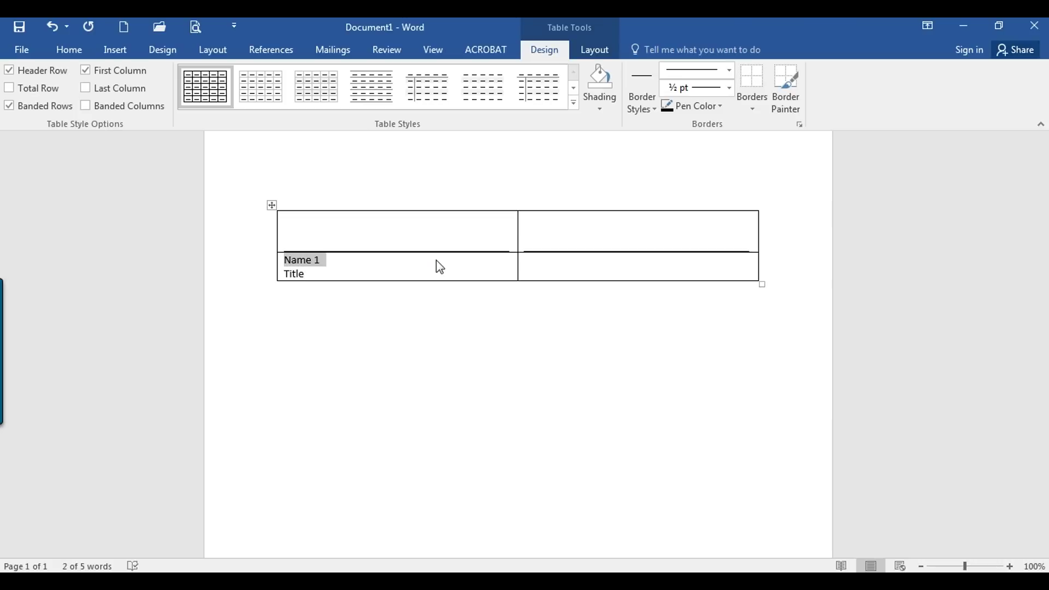
key(ctrl+b)
- Label the bottom-right cell with 'Name 2' and 'Title', making Name 2 bold
key(Tab)
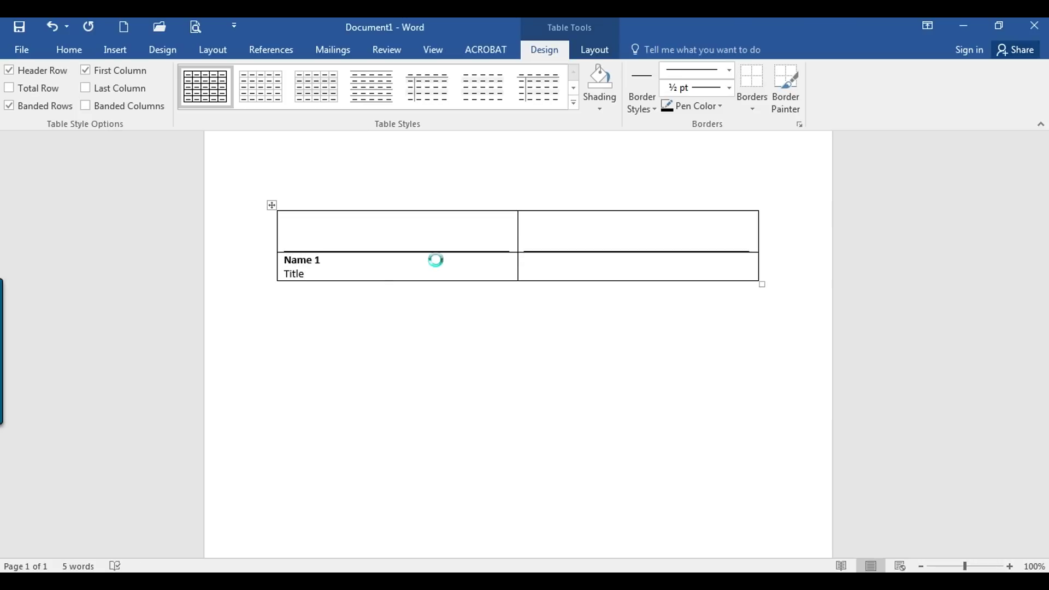
text(Name )
text(2 )
text(Title)
key(Up)
key(Home)
key(shift+End)
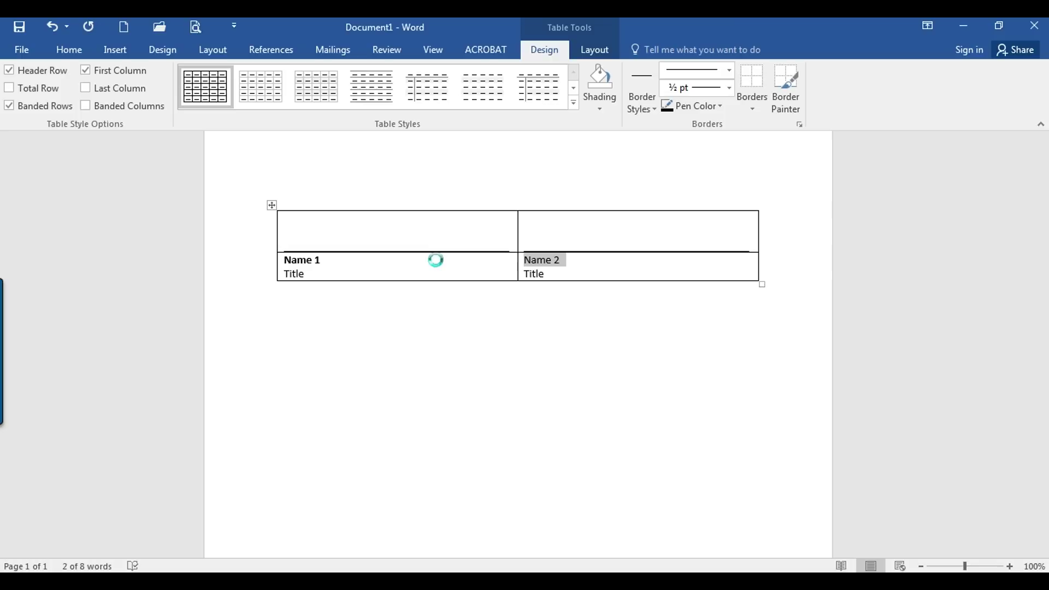
key(ctrl+b)
click(458, 343)
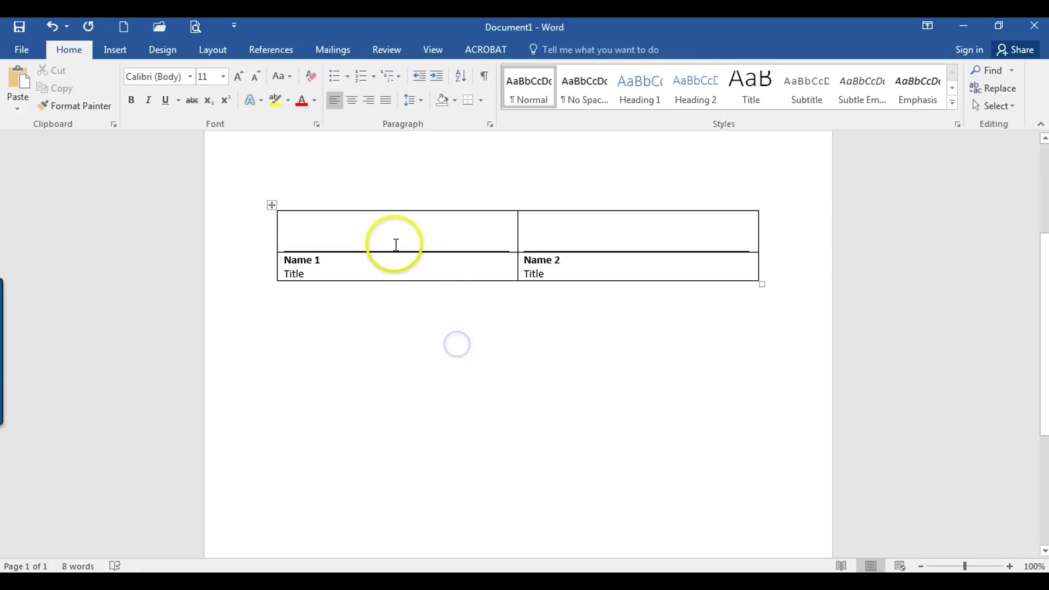
- Select the whole signature table and apply No Border to it
click(271, 206)
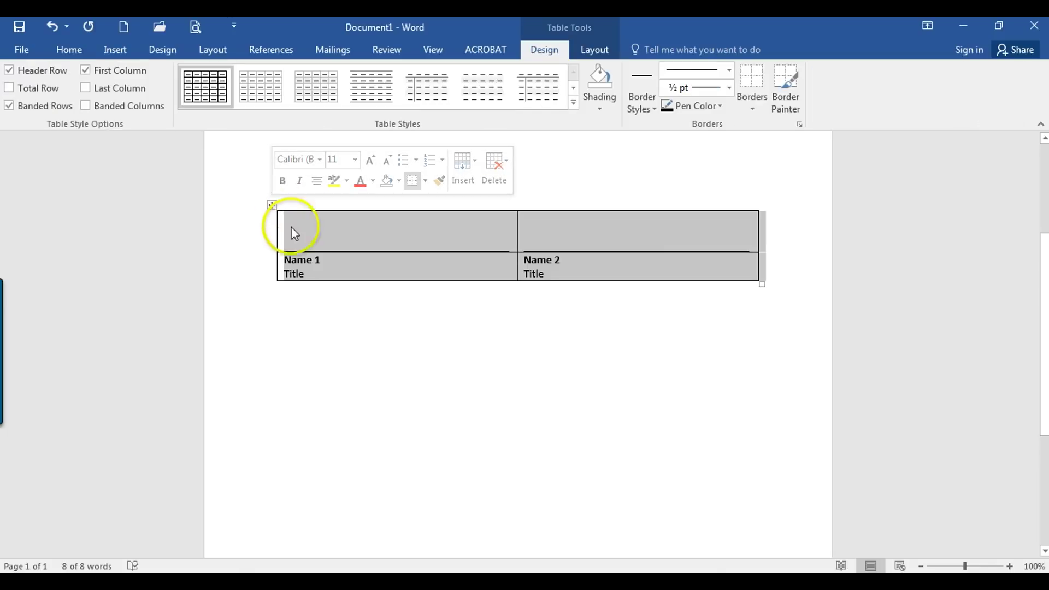
click(299, 333)
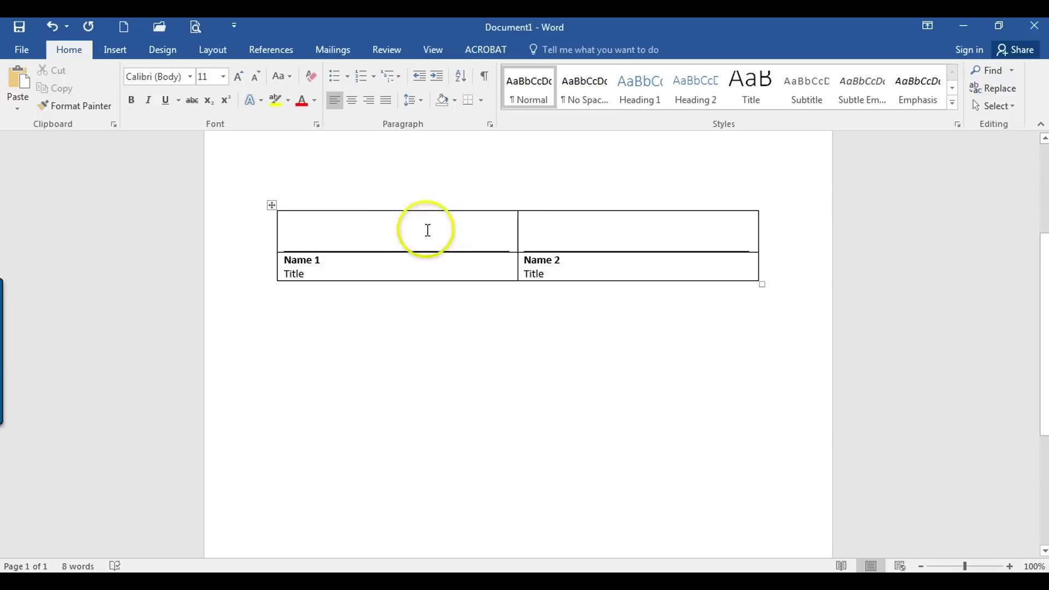
click(562, 274)
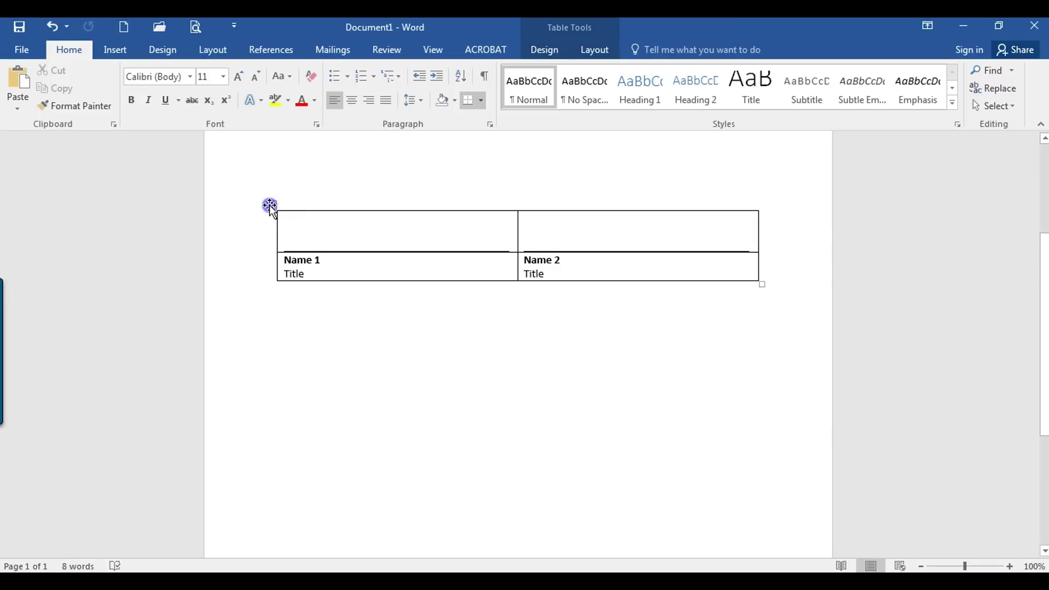
click(270, 205)
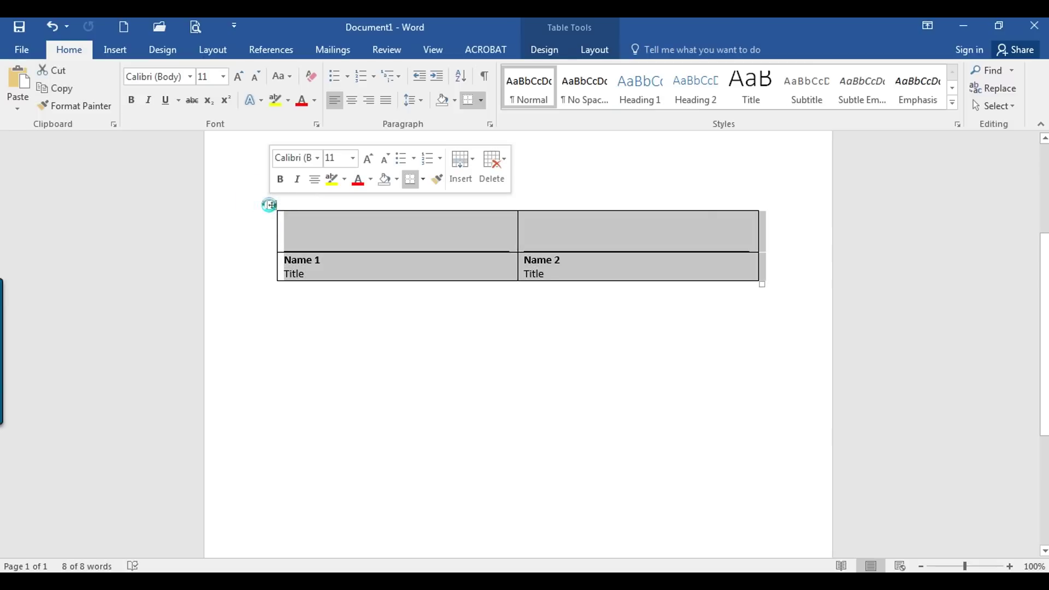
click(272, 205)
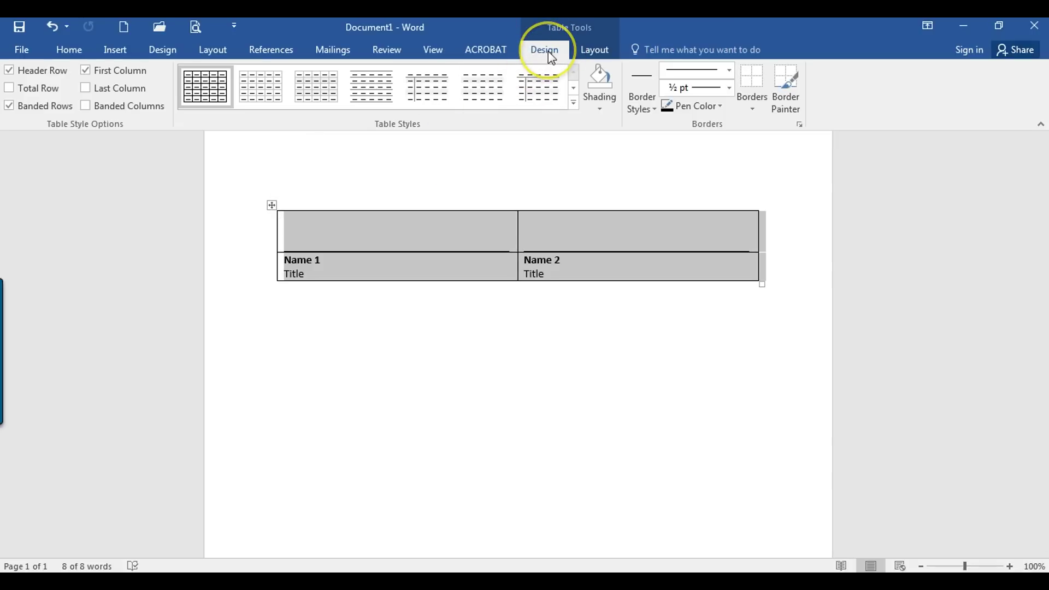
click(753, 112)
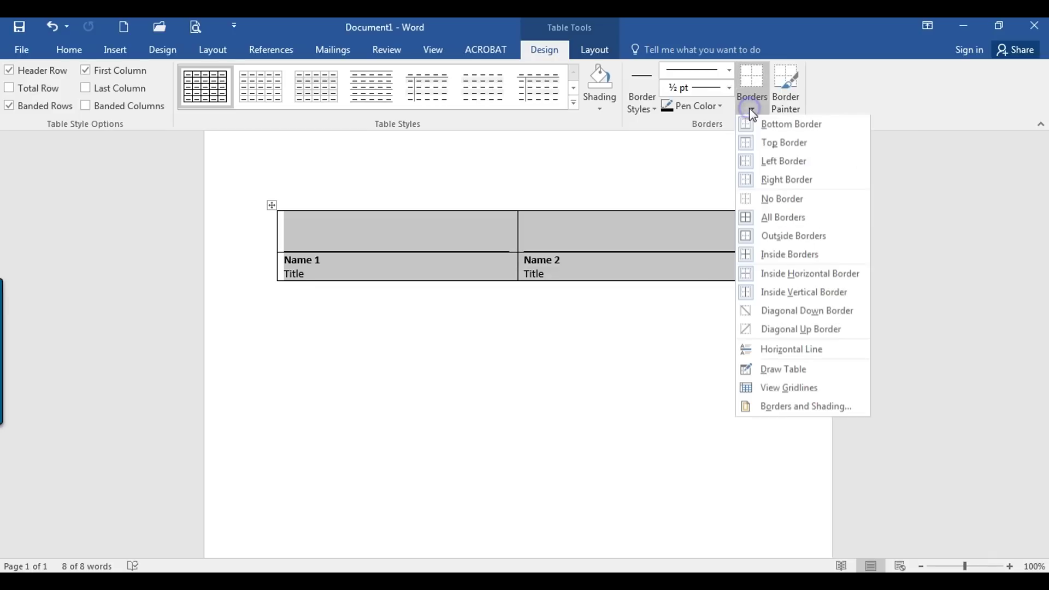
click(775, 197)
click(545, 374)
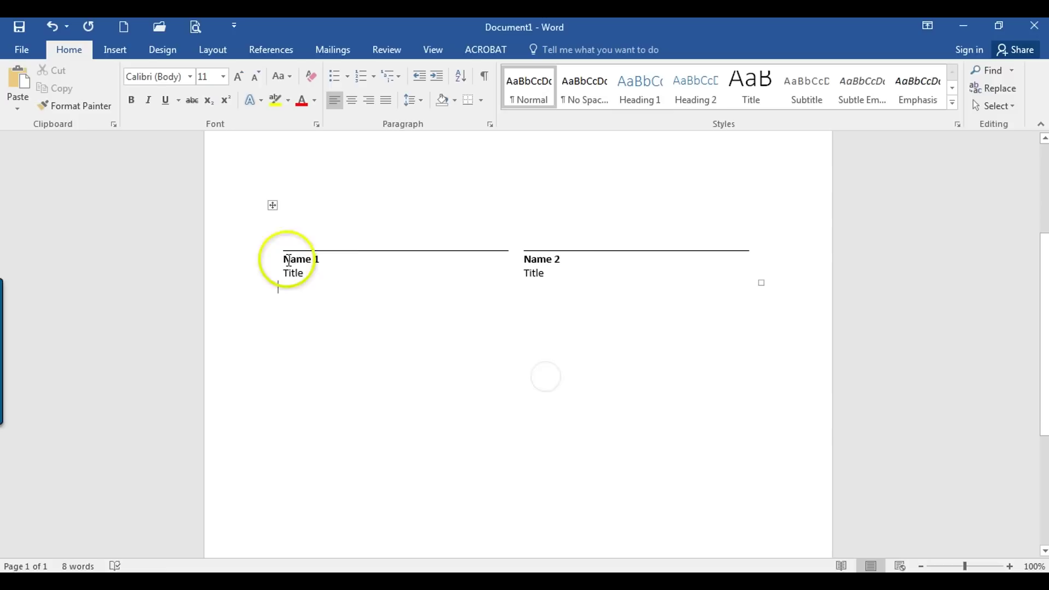
scroll(497, 309, up, 1)
scroll(498, 309, up, 1)
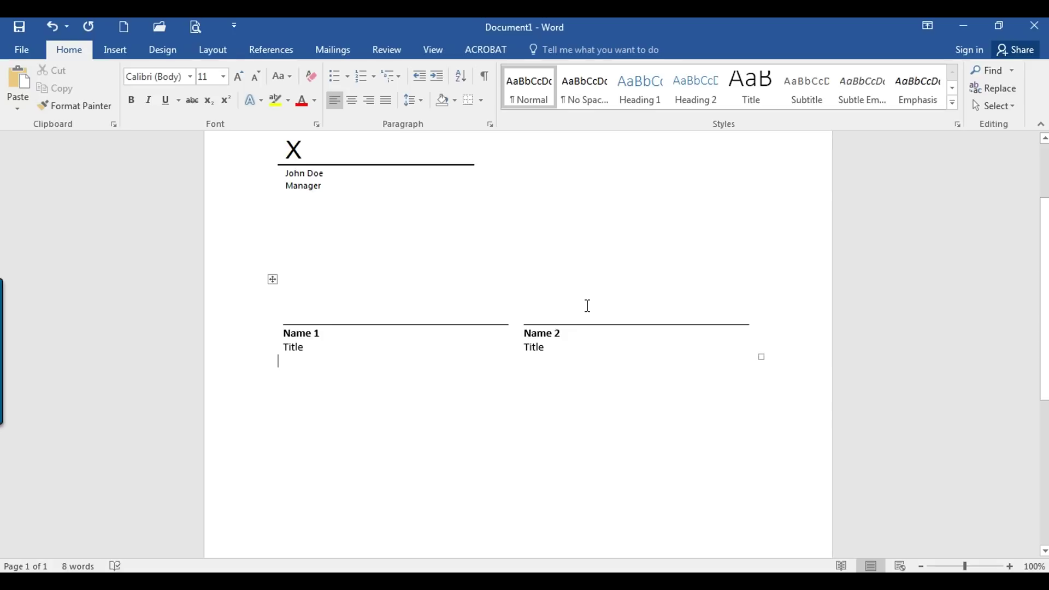
scroll(588, 305, up, 1)
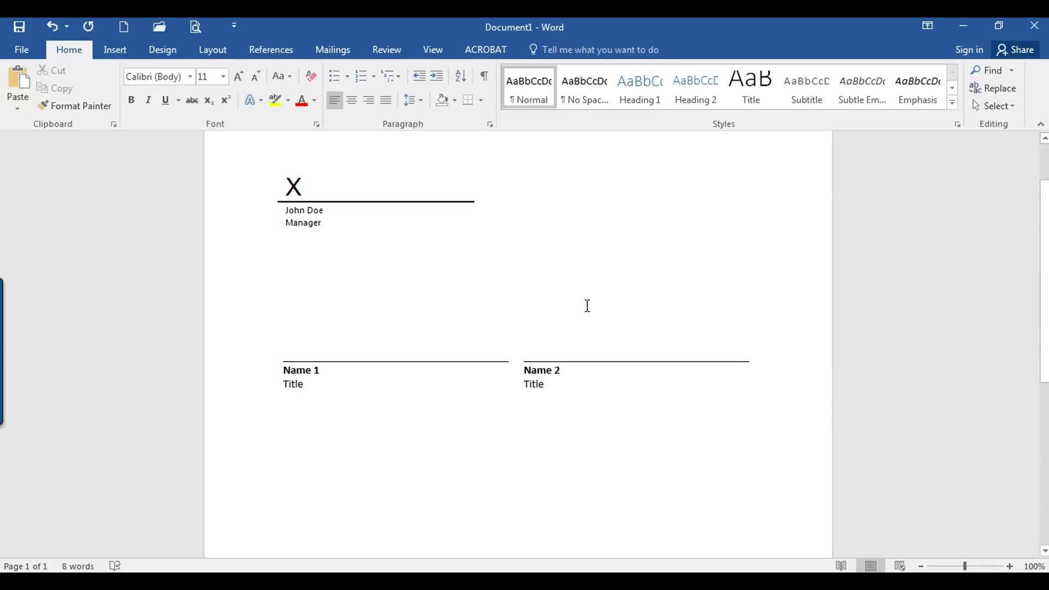